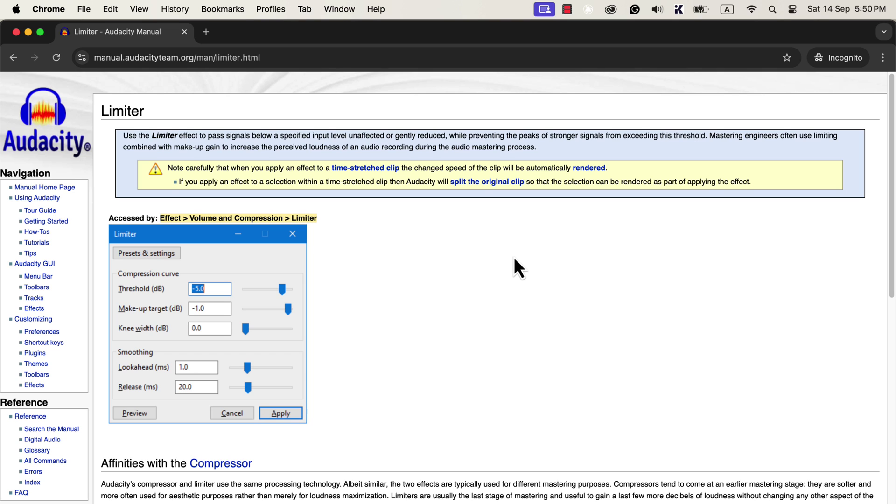
Scroll the Limiter manual page past the dialog screenshot to the Controls section
{"action": "scroll", "coordinate": [515, 260], "scroll_direction": "down", "scroll_amount": 4}
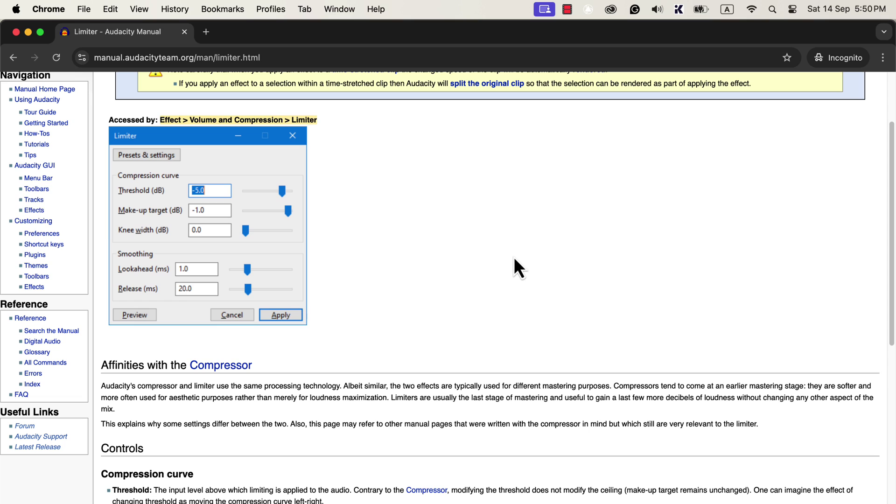
{"action": "scroll", "coordinate": [514, 257], "scroll_direction": "down", "scroll_amount": 7}
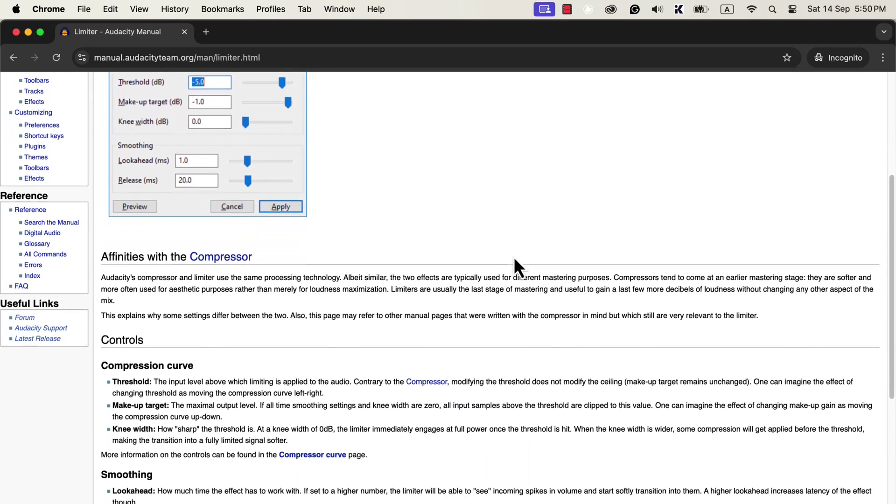
{"action": "scroll", "coordinate": [511, 256], "scroll_direction": "down", "scroll_amount": 1}
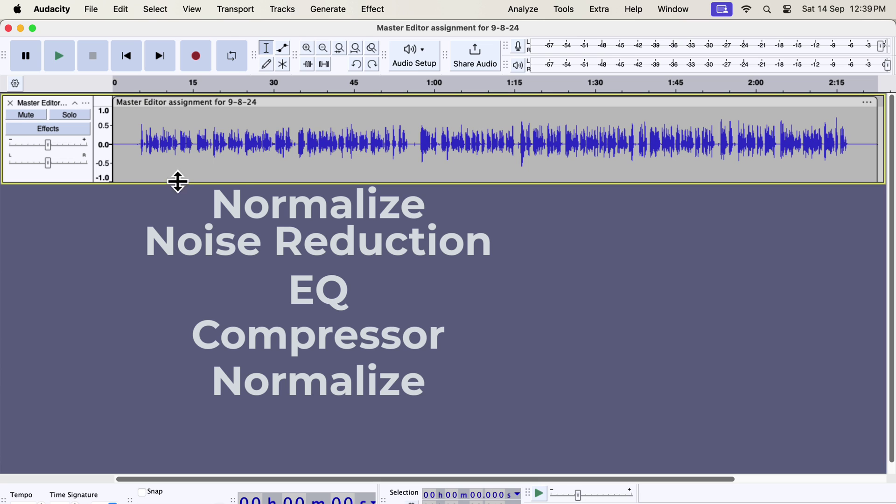
{"action": "left_click", "coordinate": [249, 169]}
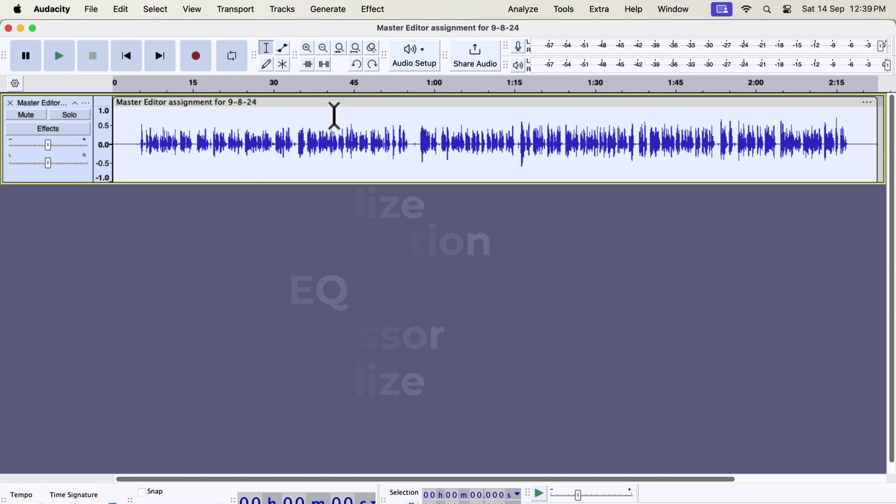
{"action": "left_click", "coordinate": [511, 11]}
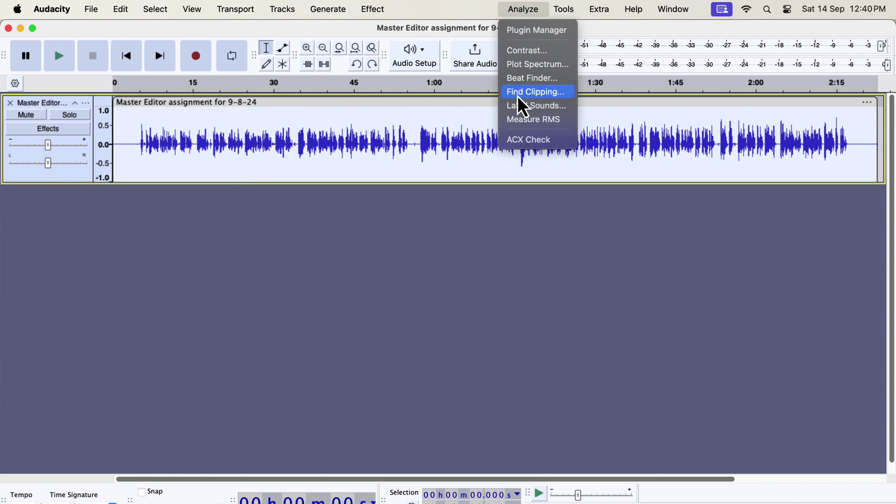
{"action": "left_click", "coordinate": [560, 144]}
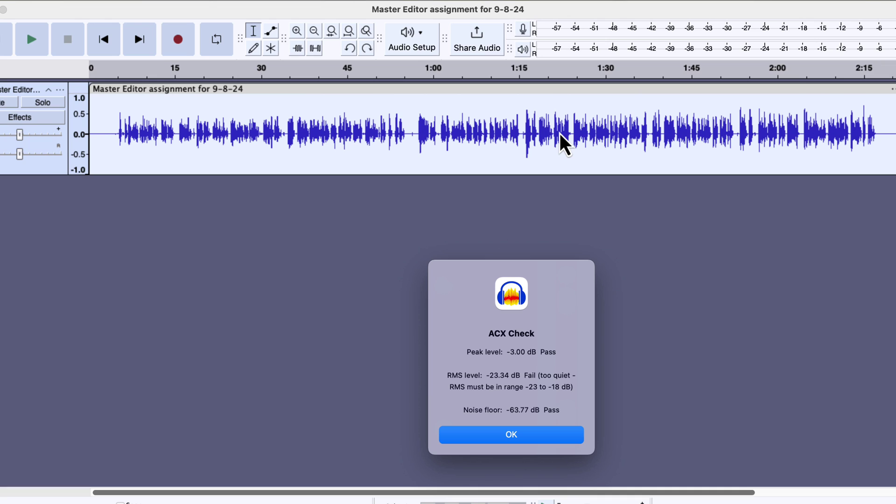
Dismiss the ACX results and add Audacity's Limiter as a realtime effect on the voice track
{"action": "left_click", "coordinate": [515, 437]}
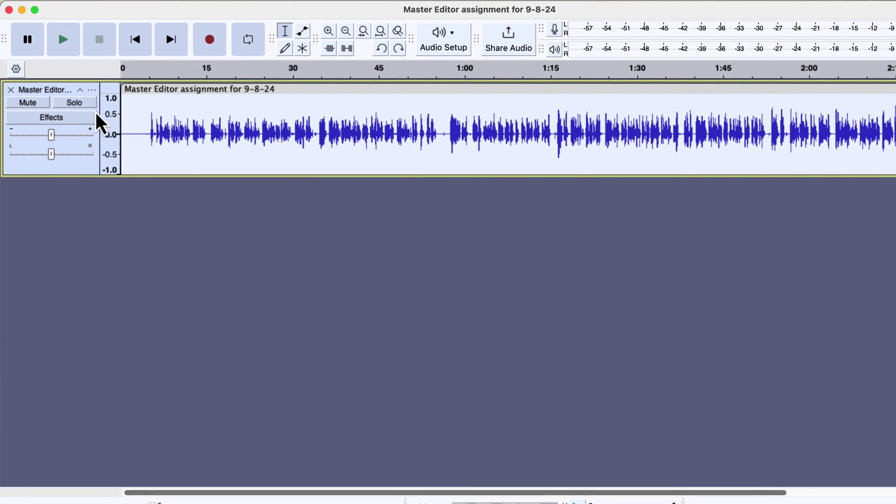
{"action": "left_click", "coordinate": [83, 117]}
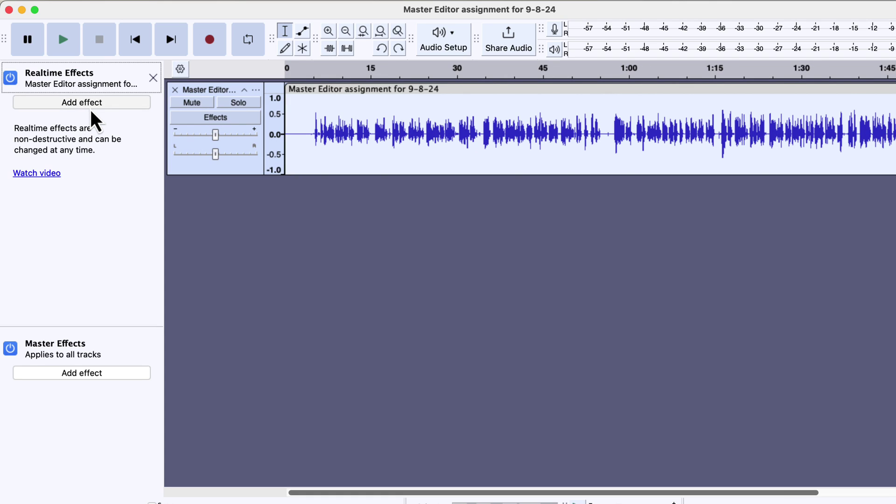
{"action": "left_click", "coordinate": [94, 105]}
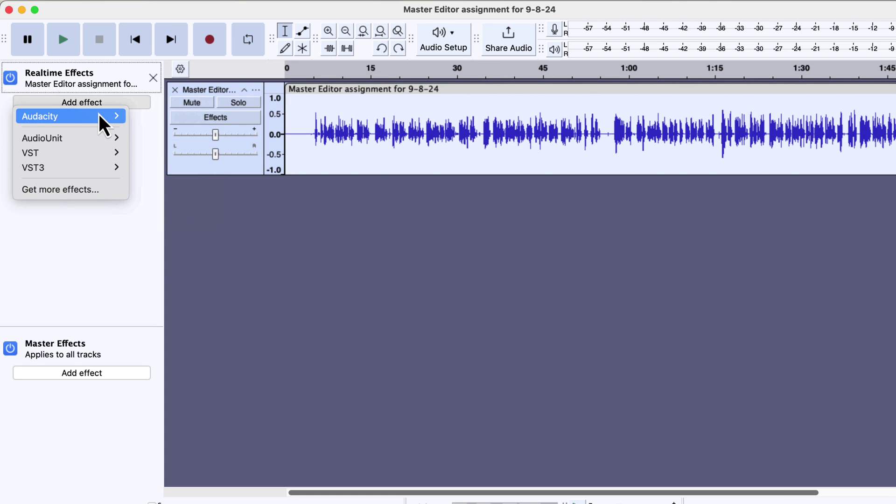
{"action": "mouse_move", "coordinate": [110, 124]}
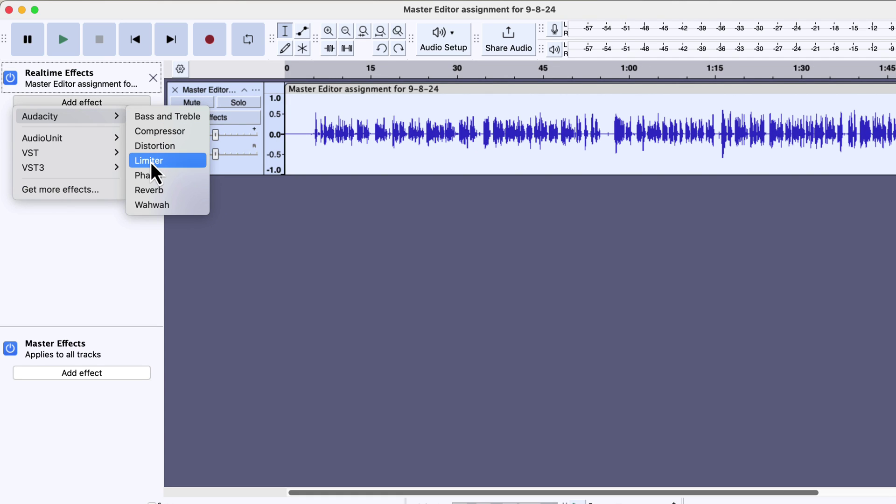
{"action": "left_click", "coordinate": [183, 166]}
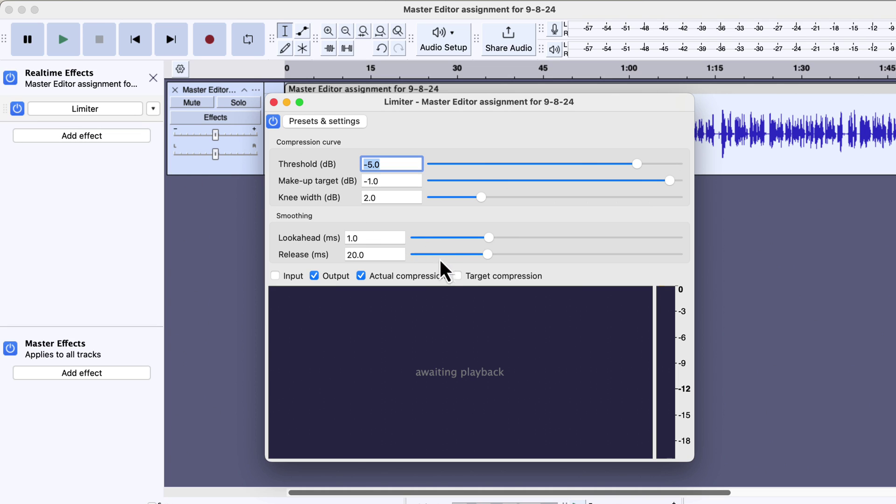
Enable Target compression in the Limiter graph and load the Defaults factory preset
{"action": "left_click", "coordinate": [457, 277]}
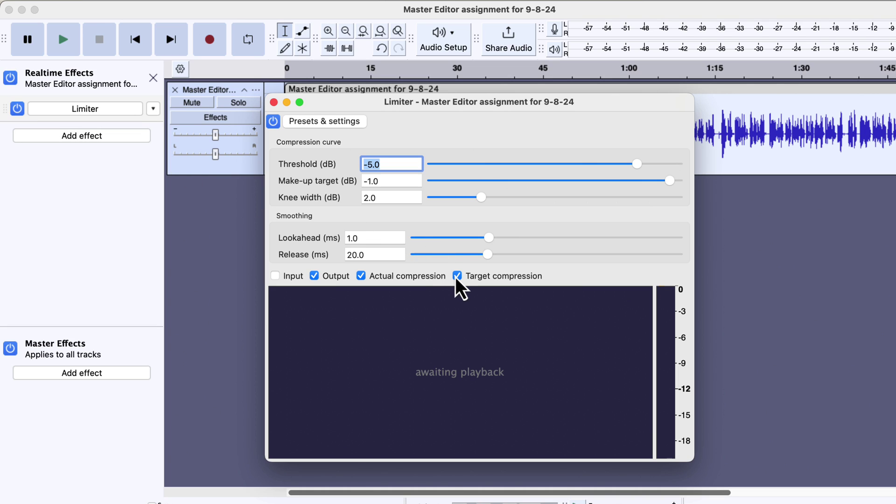
{"action": "left_click", "coordinate": [344, 121]}
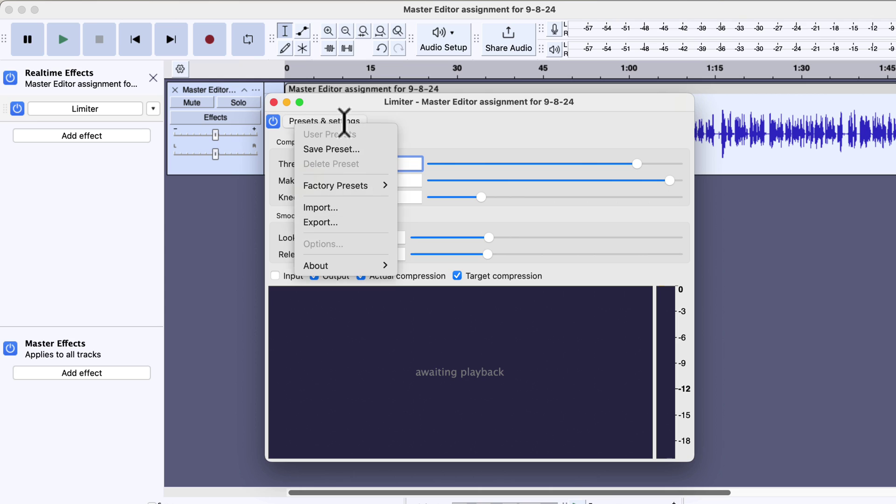
{"action": "mouse_move", "coordinate": [357, 186]}
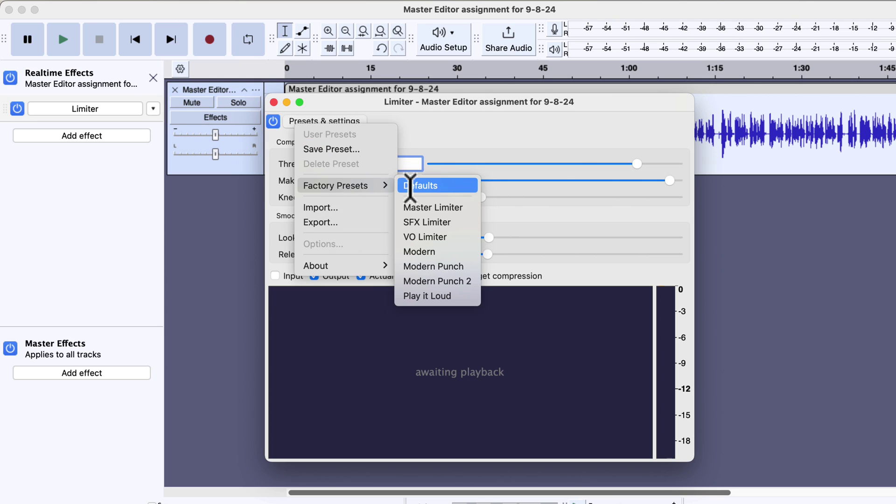
{"action": "left_click", "coordinate": [410, 186]}
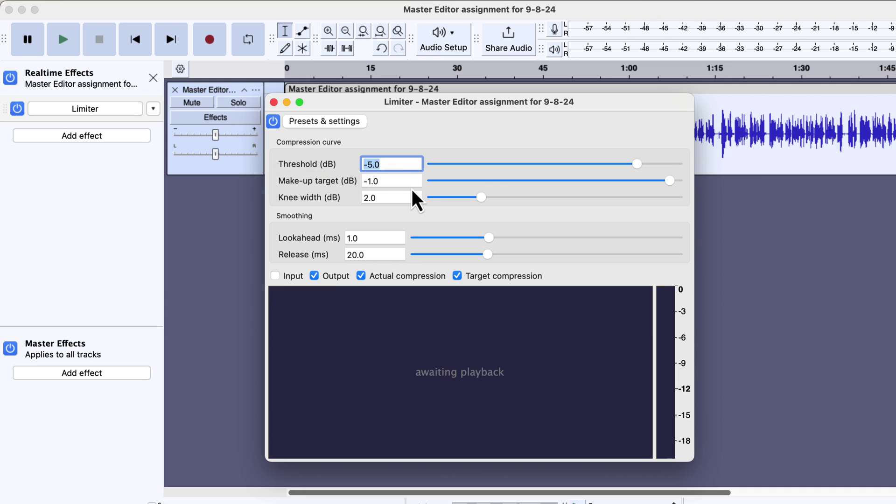
Lower the Limiter make-up target to -3.0 dB and play the voice briefly to hear it
{"action": "left_click_drag", "start_coordinate": [671, 186], "coordinate": [655, 186]}
{"action": "key", "text": "space"}
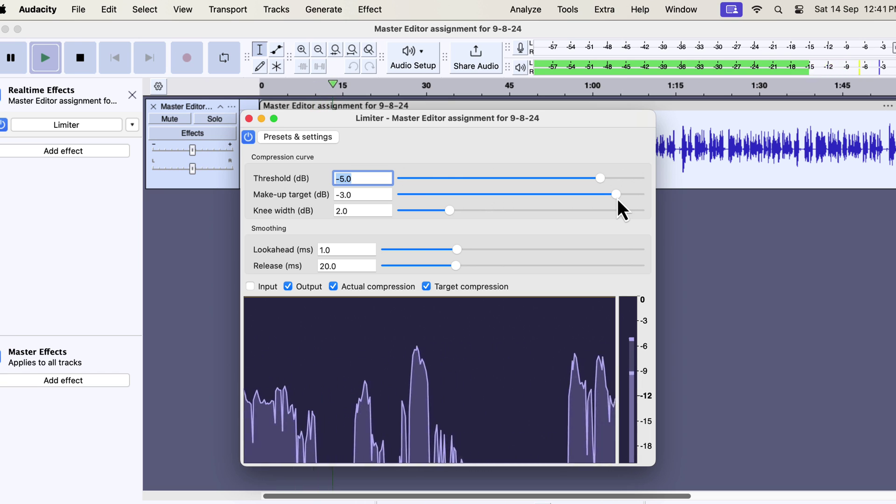
{"action": "key", "text": "space"}
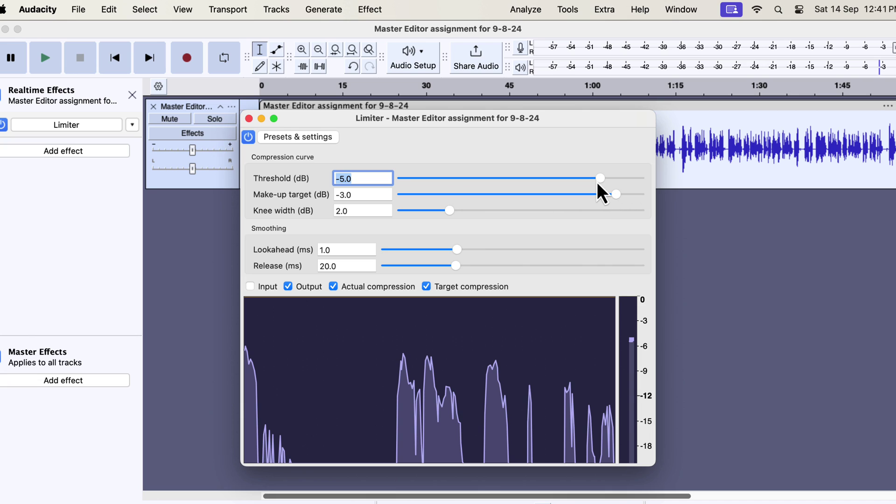
Move the Limiter window below the waveform and drop the threshold to -9.4 dB
{"action": "left_click_drag", "start_coordinate": [601, 178], "coordinate": [602, 178]}
{"action": "left_click_drag", "start_coordinate": [535, 122], "coordinate": [539, 185]}
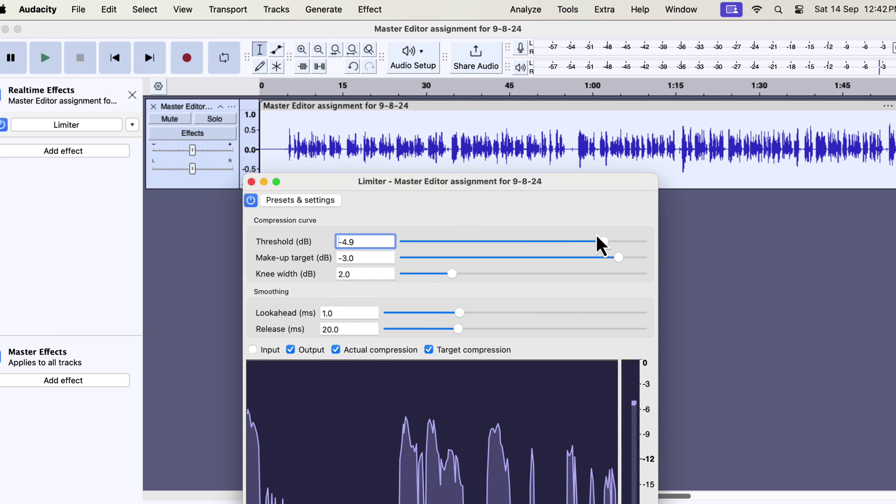
{"action": "left_click_drag", "start_coordinate": [605, 241], "coordinate": [570, 244]}
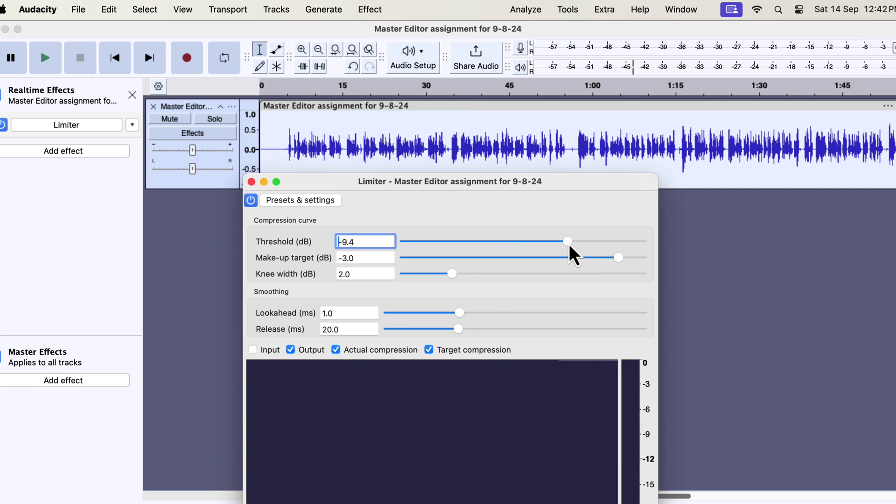
Play the voice from near the start while sweeping the Limiter threshold, then settle on -5.2 dB
{"action": "left_click", "coordinate": [281, 144]}
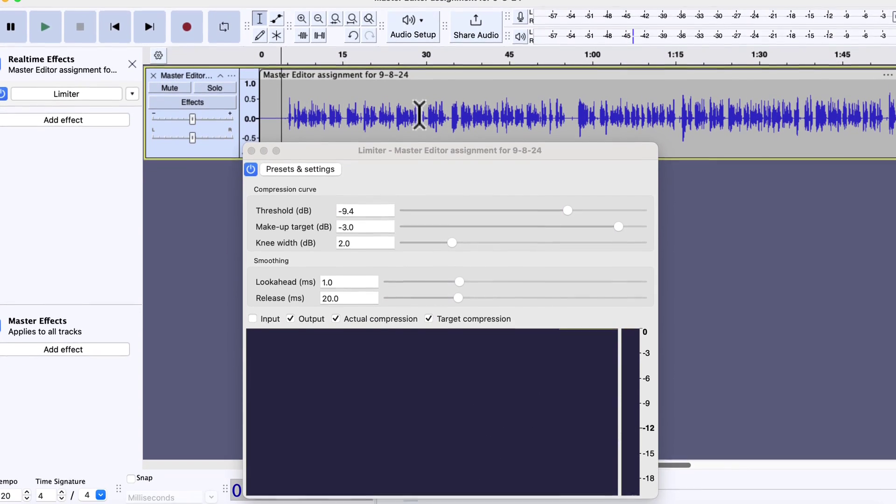
{"action": "key", "text": "space"}
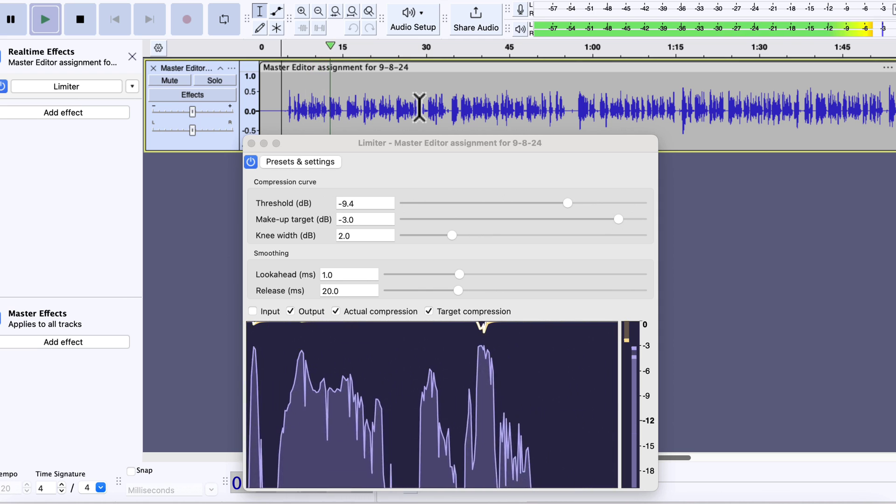
{"action": "left_click_drag", "start_coordinate": [568, 204], "coordinate": [609, 201]}
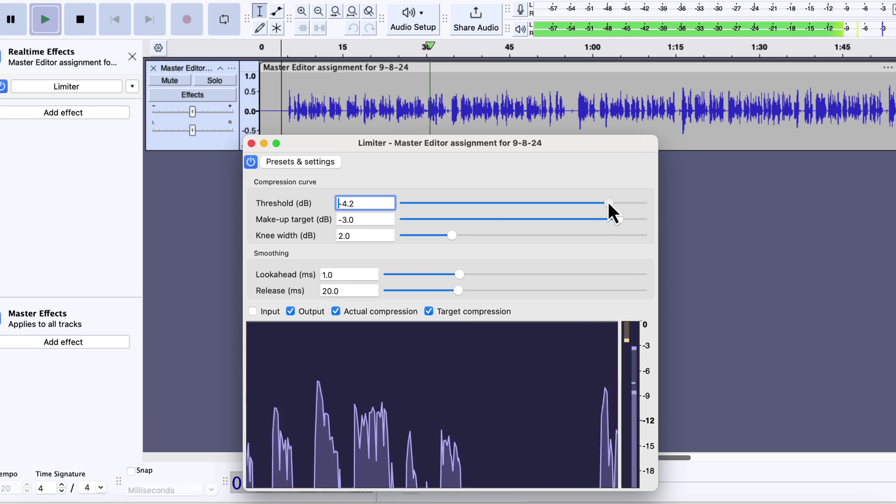
{"action": "left_click_drag", "start_coordinate": [608, 202], "coordinate": [617, 202]}
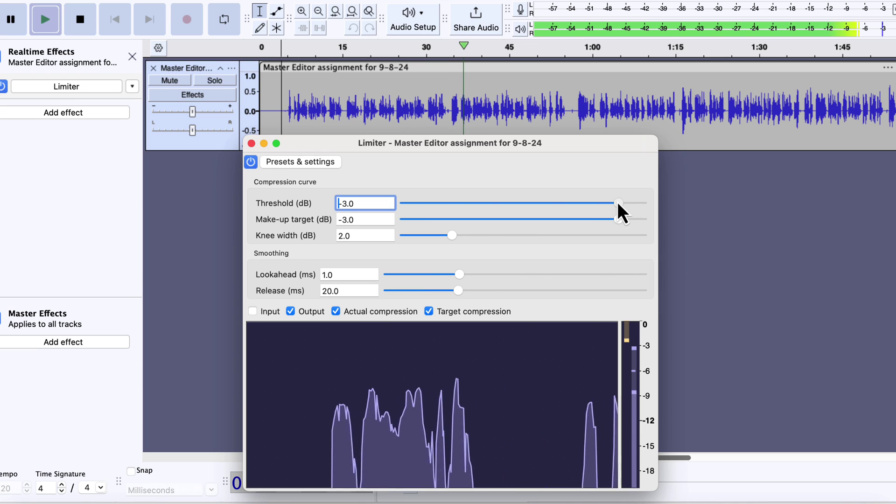
{"action": "left_click_drag", "start_coordinate": [617, 201], "coordinate": [644, 202]}
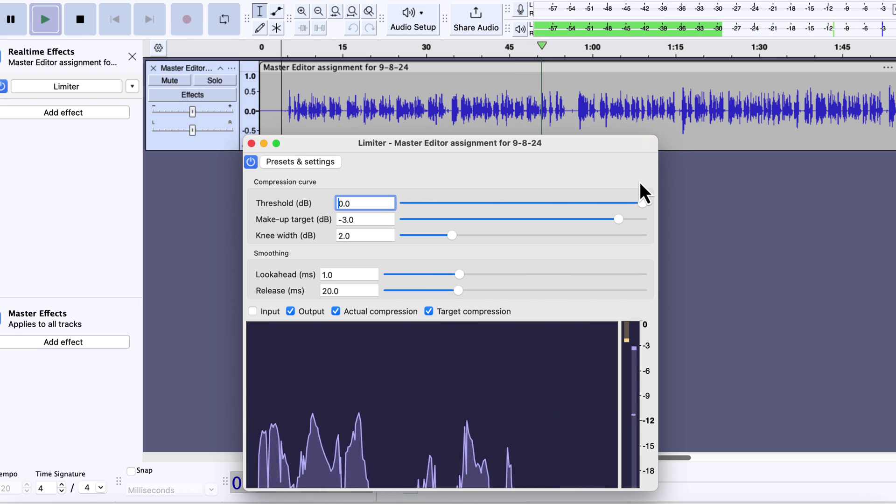
{"action": "key", "text": "space"}
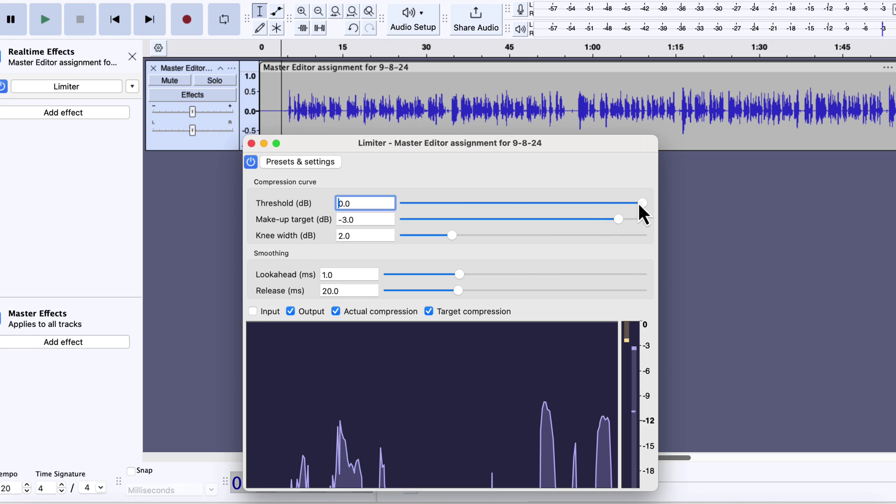
{"action": "left_click_drag", "start_coordinate": [642, 204], "coordinate": [601, 204]}
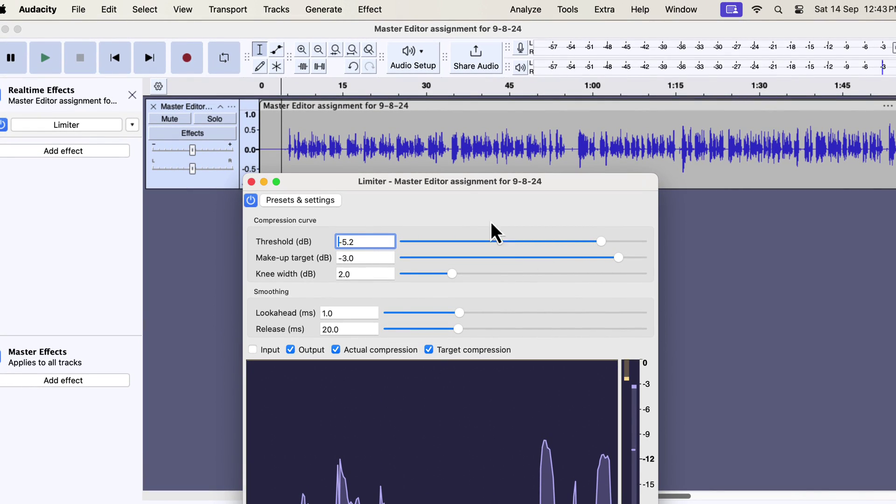
Mix and Render the Limiter into the voice track, then close the Realtime Effects panel
{"action": "left_click", "coordinate": [274, 11]}
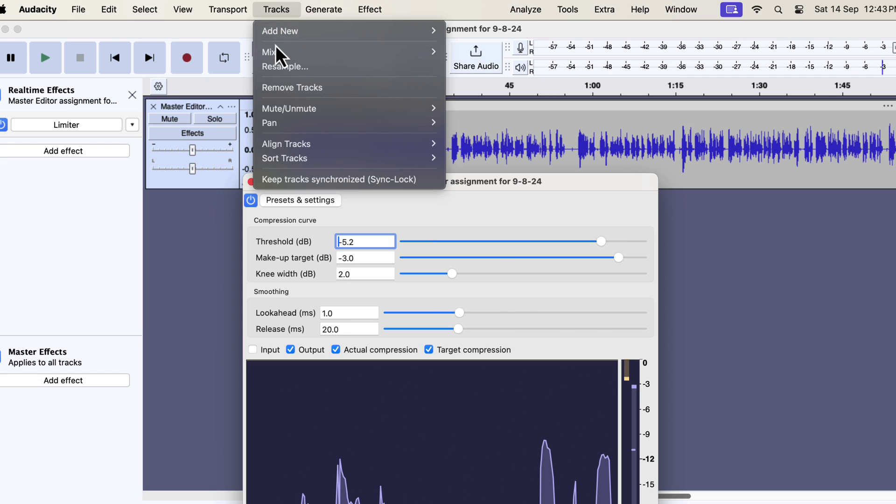
{"action": "mouse_move", "coordinate": [278, 48]}
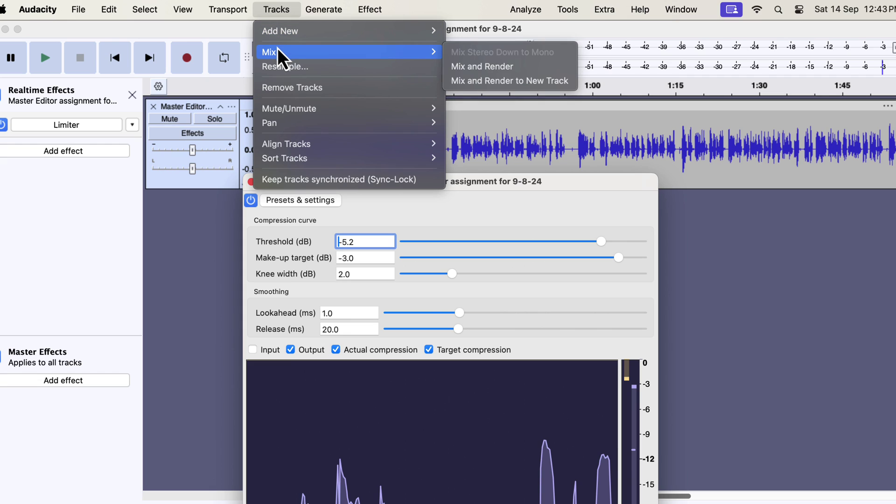
{"action": "left_click", "coordinate": [486, 65]}
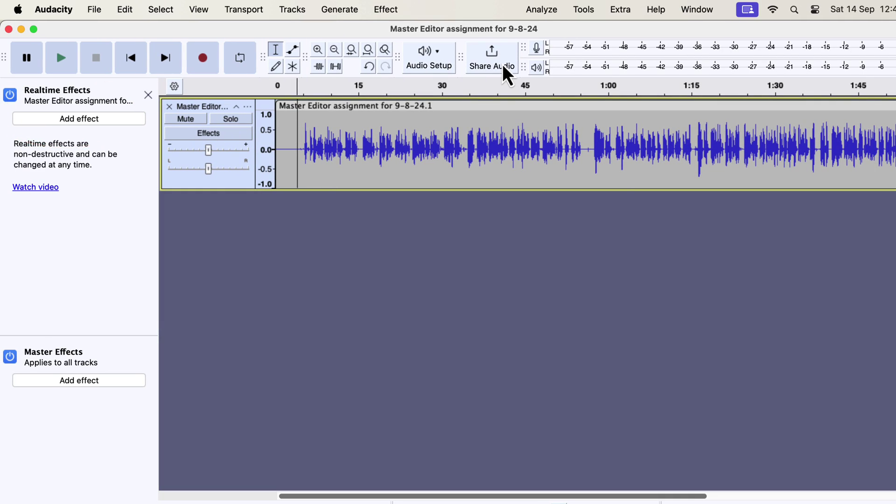
{"action": "left_click", "coordinate": [149, 95]}
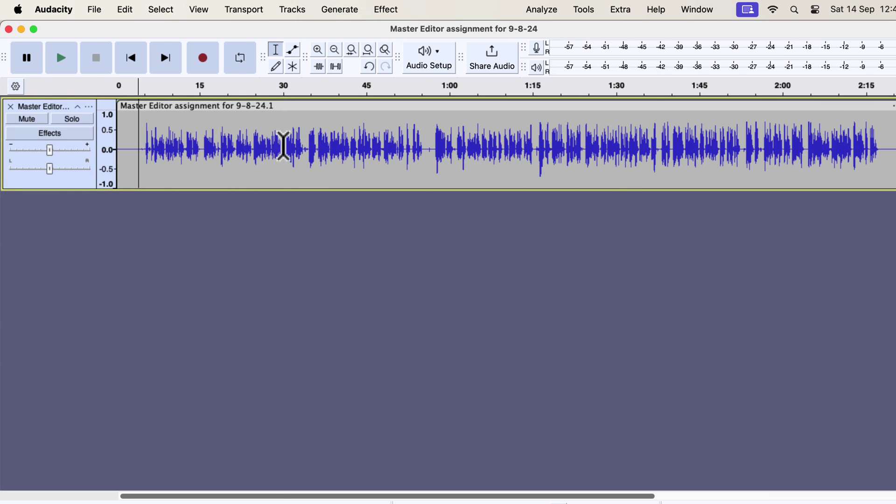
Run ACX Check on the whole voice track; peak -2.97 dB fails, RMS and noise floor pass
{"action": "left_click", "coordinate": [283, 146]}
{"action": "left_click", "coordinate": [540, 10]}
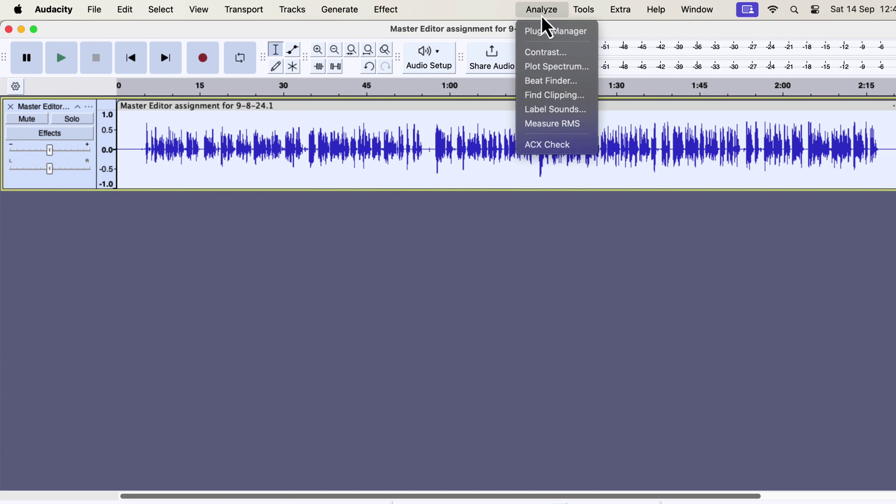
{"action": "left_click", "coordinate": [554, 146]}
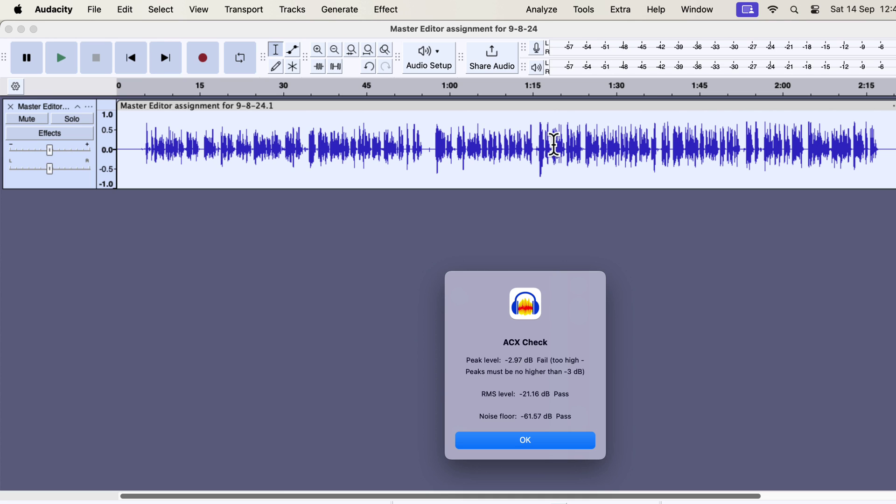
{"action": "left_click", "coordinate": [536, 443]}
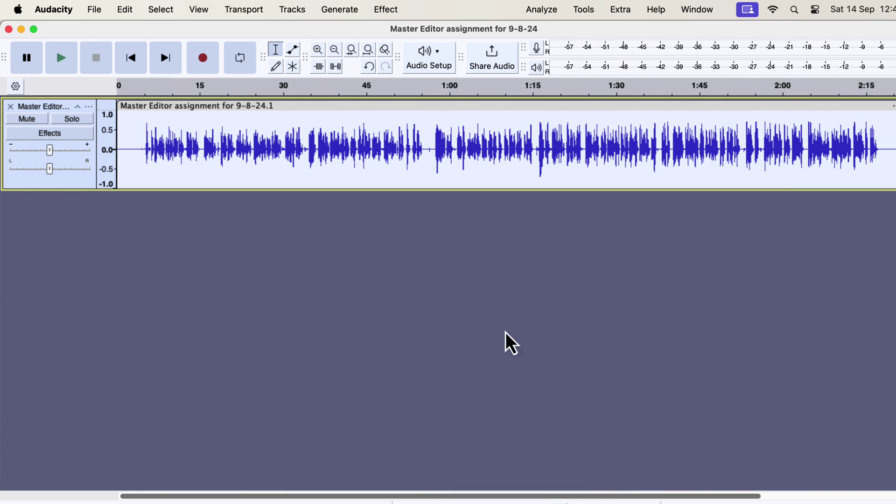
Apply Normalize to the voice track with peak amplitude at -3.0 dB
{"action": "left_click", "coordinate": [401, 10]}
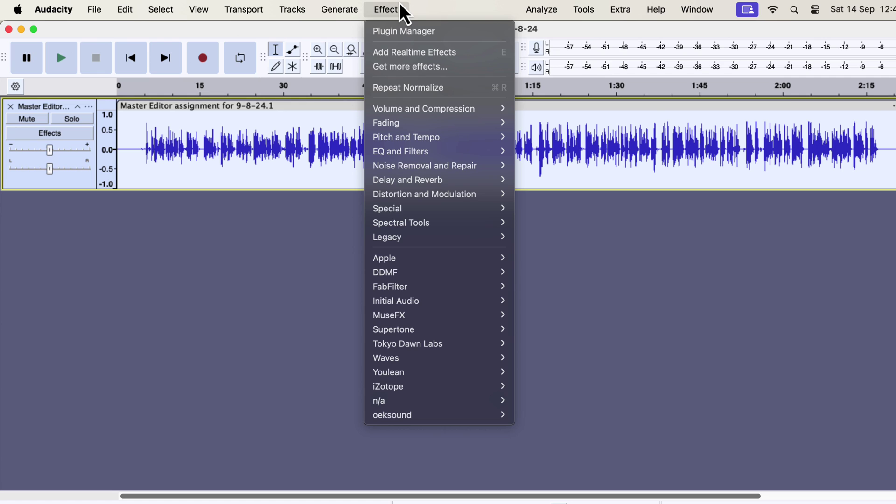
{"action": "mouse_move", "coordinate": [404, 111]}
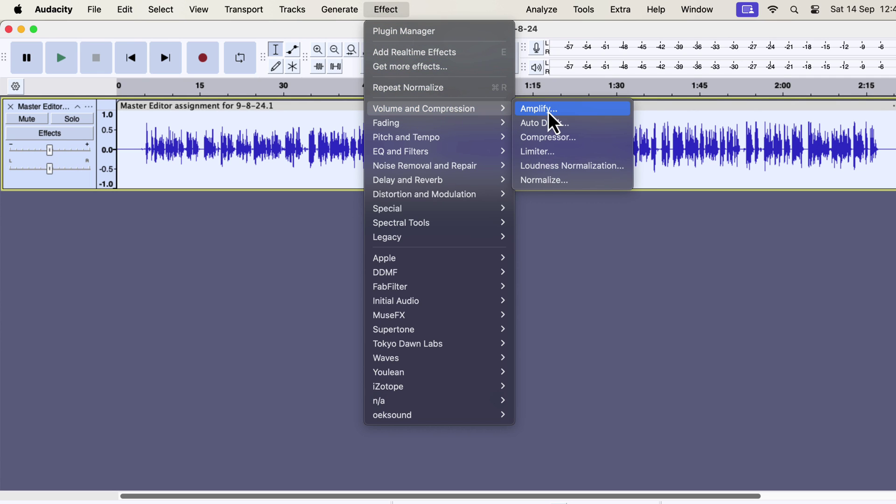
{"action": "left_click", "coordinate": [562, 181]}
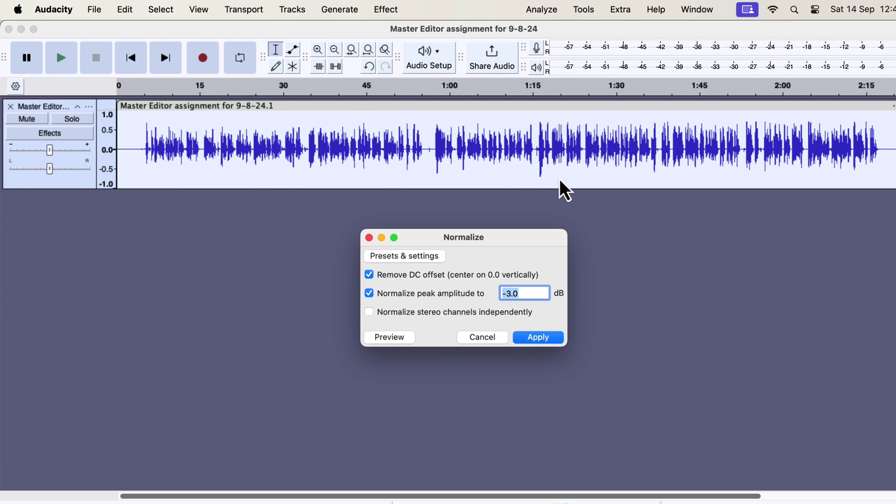
{"action": "left_click", "coordinate": [543, 337]}
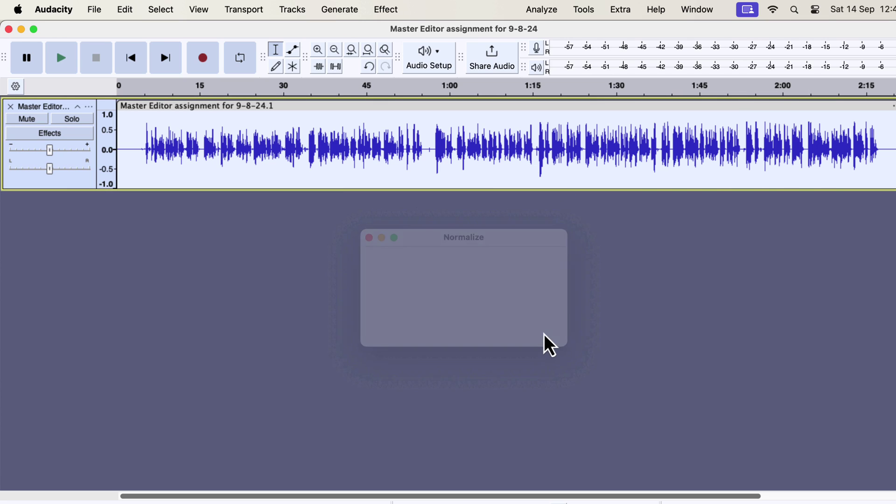
Rerun ACX Check on the normalized track; peak -3.00 dB, RMS -21.19 dB and noise floor all pass
{"action": "left_click", "coordinate": [541, 10]}
{"action": "left_click", "coordinate": [559, 145]}
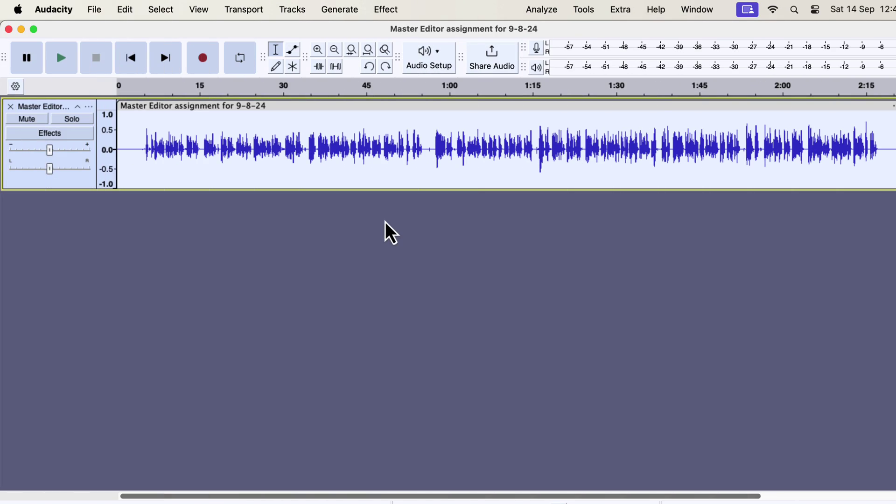
Run ACX Check on the track: peaks pass at -3.00 dB, but RMS fails as too quiet
{"action": "left_click", "coordinate": [538, 11]}
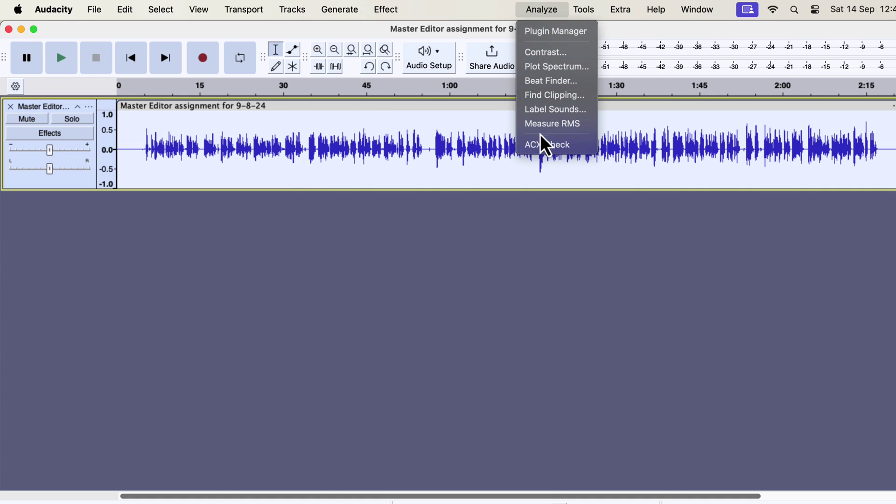
{"action": "left_click", "coordinate": [546, 151]}
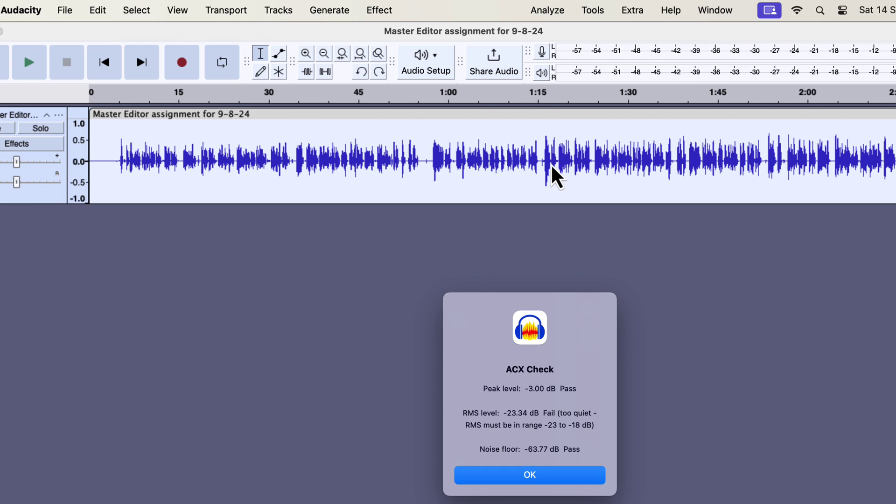
Dismiss the ACX report and open the Limiter reset to its factory defaults
{"action": "left_click", "coordinate": [530, 480]}
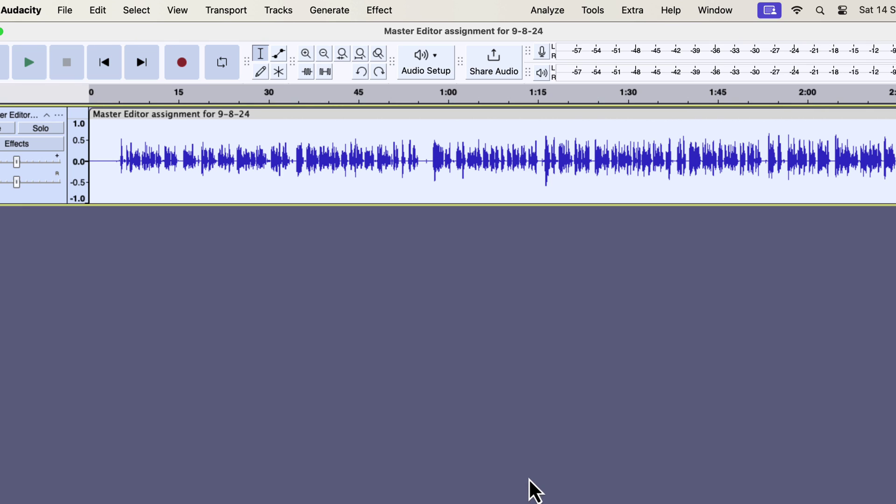
{"action": "left_click", "coordinate": [368, 9]}
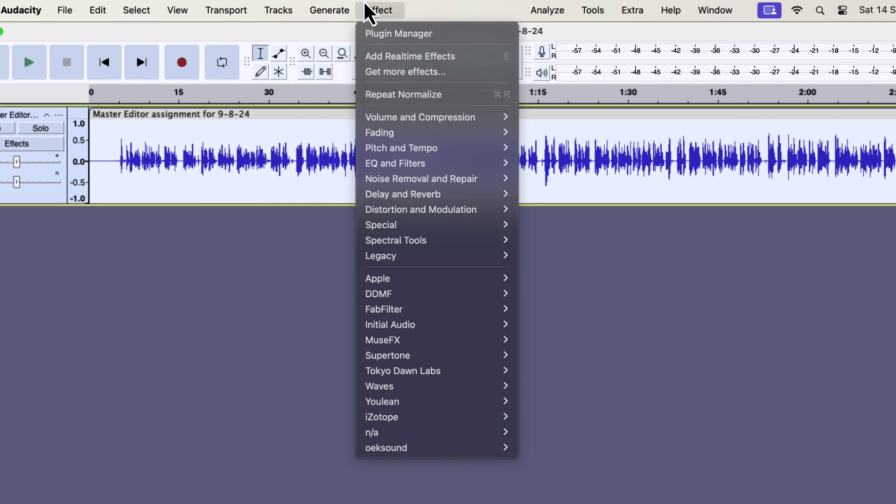
{"action": "mouse_move", "coordinate": [410, 117]}
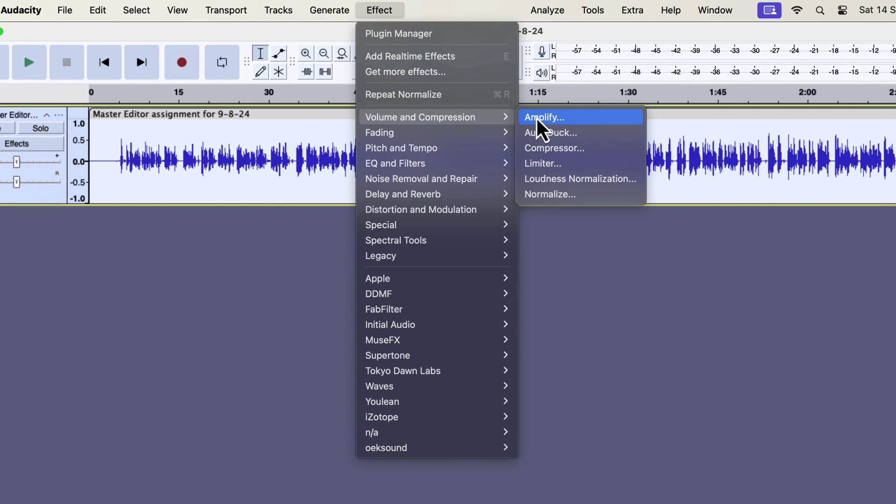
{"action": "left_click", "coordinate": [580, 166]}
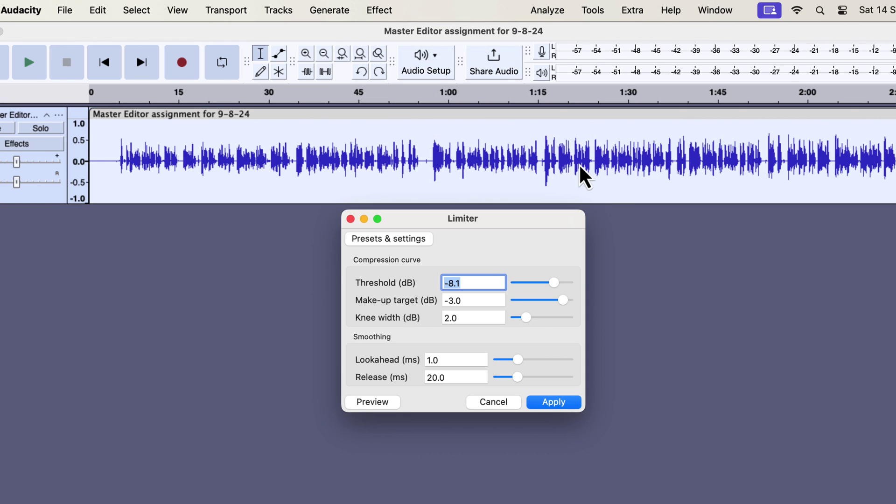
{"action": "left_click", "coordinate": [401, 241]}
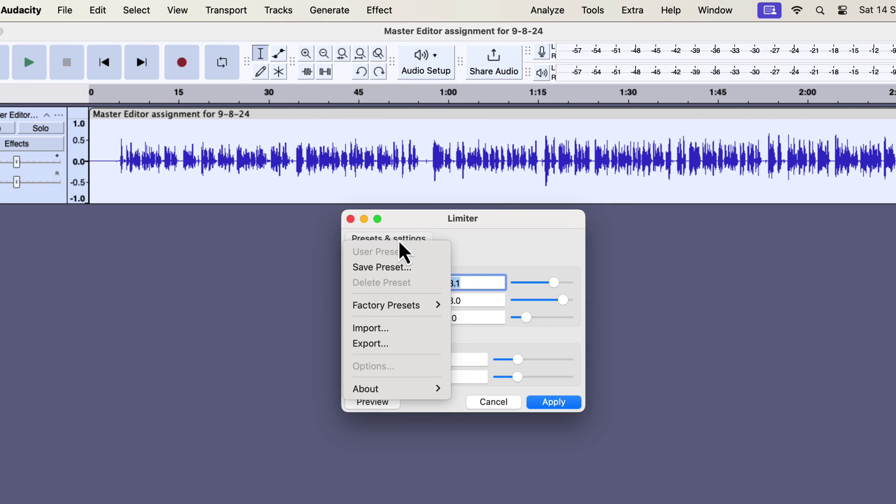
{"action": "mouse_move", "coordinate": [420, 305]}
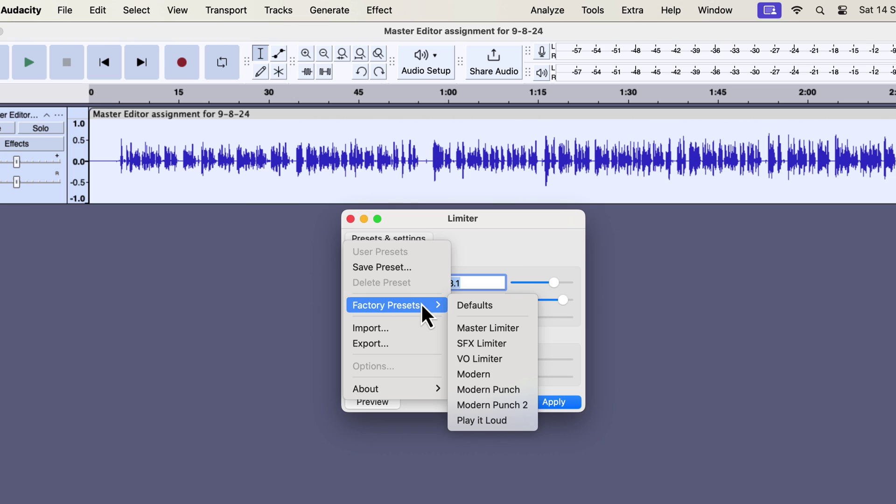
{"action": "left_click", "coordinate": [462, 310]}
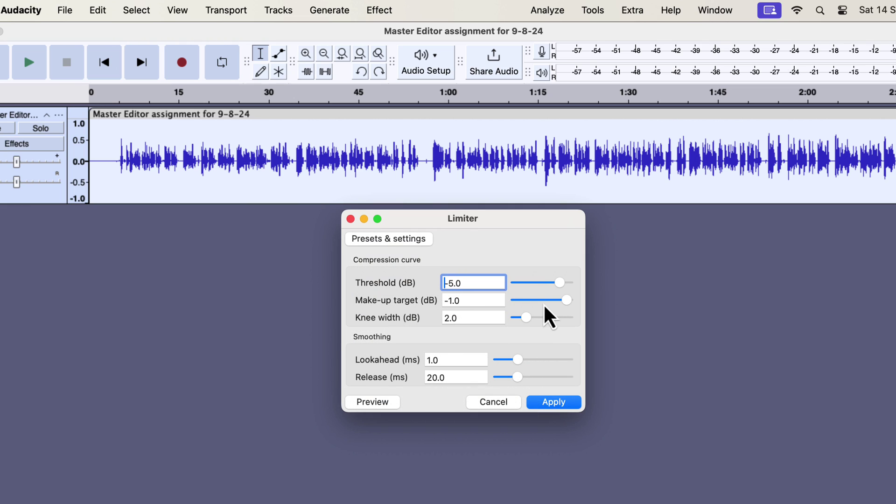
Set the limiter's make-up target to -3 dB and threshold to -6 dB, then apply it
{"action": "left_click_drag", "start_coordinate": [564, 300], "coordinate": [564, 304]}
{"action": "left_click", "coordinate": [476, 301]}
{"action": "key", "text": "BackSpace"}
{"action": "key", "text": "BackSpace"}
{"action": "key", "text": "BackSpace"}
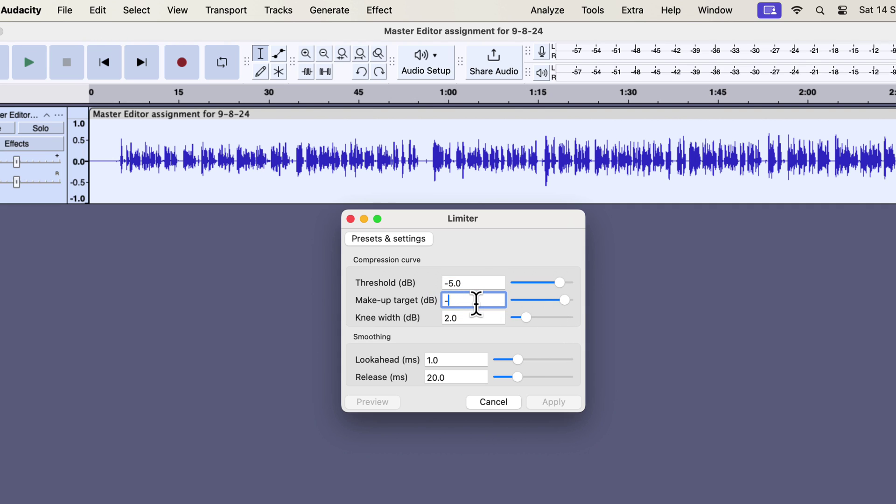
{"action": "type", "text": "3"}
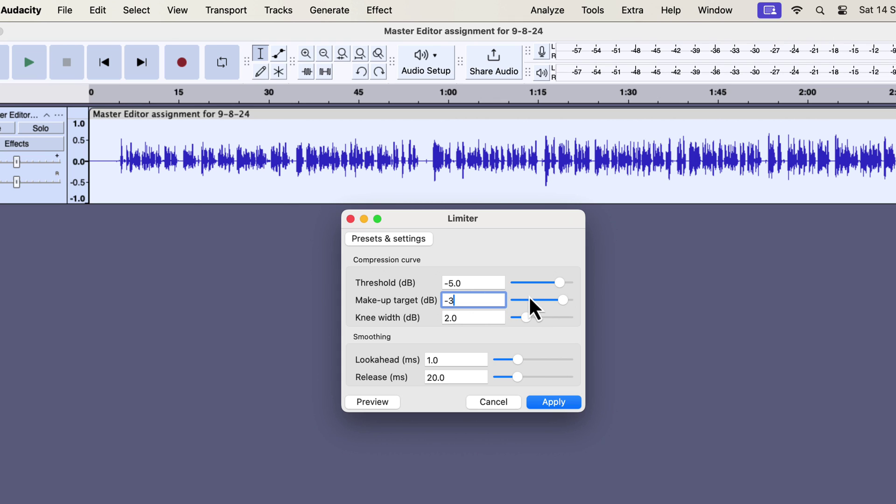
{"action": "left_click", "coordinate": [558, 287]}
{"action": "left_click_drag", "start_coordinate": [558, 288], "coordinate": [557, 288]}
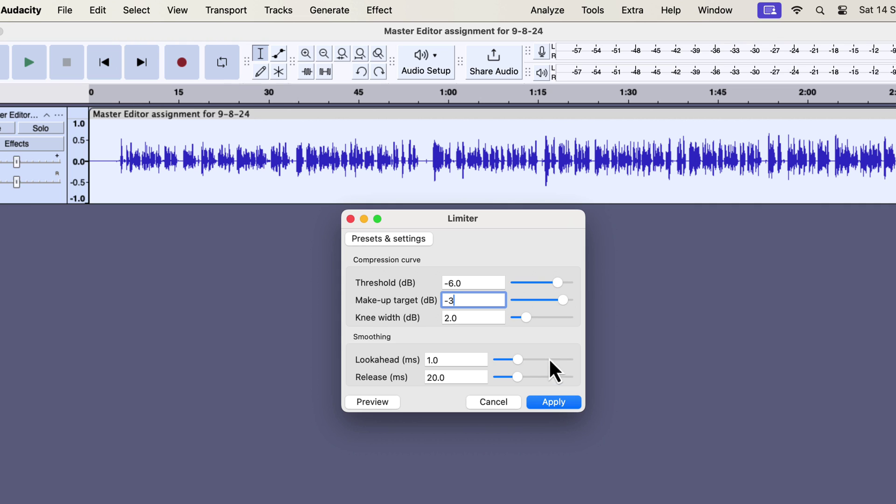
{"action": "left_click", "coordinate": [546, 404]}
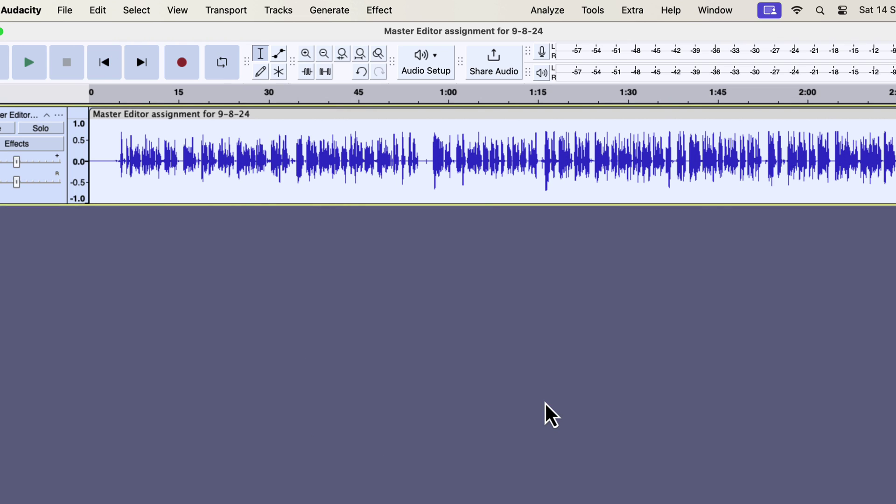
Rerun ACX Check: RMS -20.39 dB passes, peak -2.97 dB still fails; dismiss the report
{"action": "left_click", "coordinate": [555, 10]}
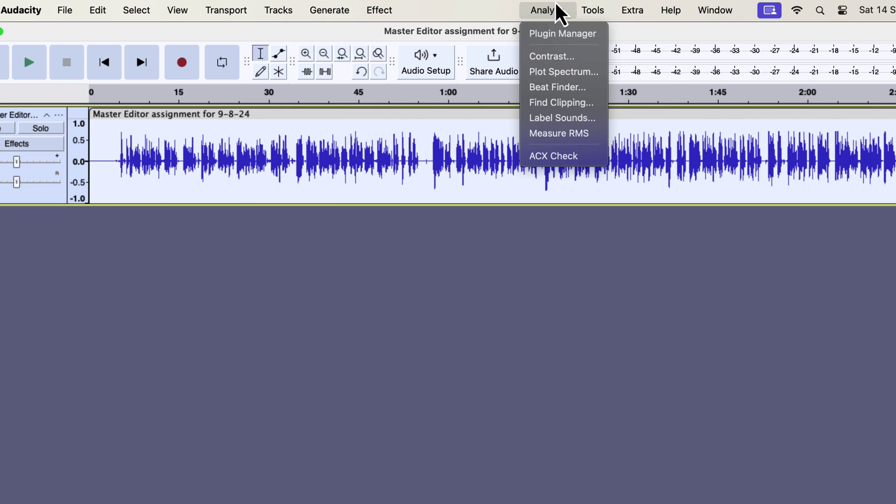
{"action": "left_click", "coordinate": [562, 157]}
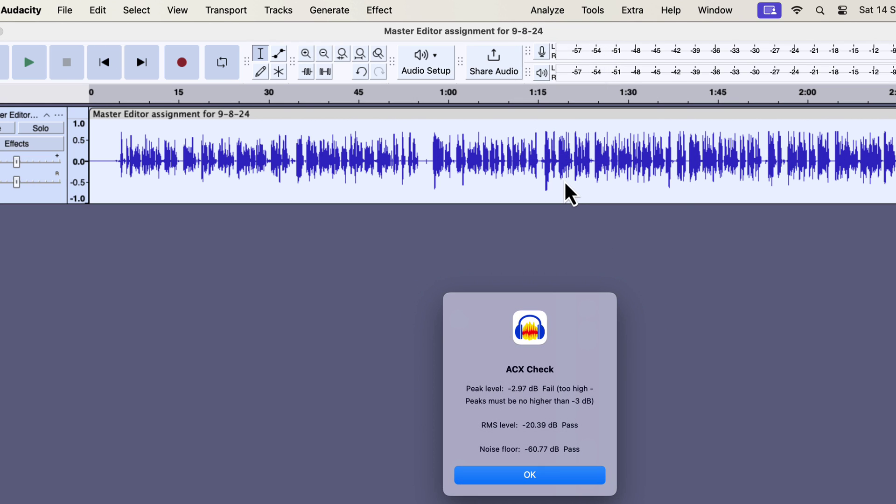
{"action": "left_click", "coordinate": [508, 480]}
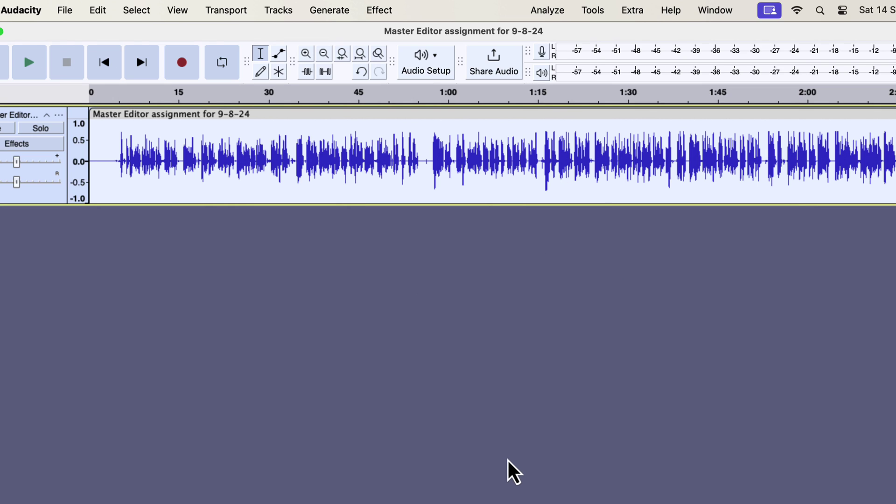
Normalize the track's peak to -3.0 dB and confirm it passes ACX Check
{"action": "left_click", "coordinate": [374, 12]}
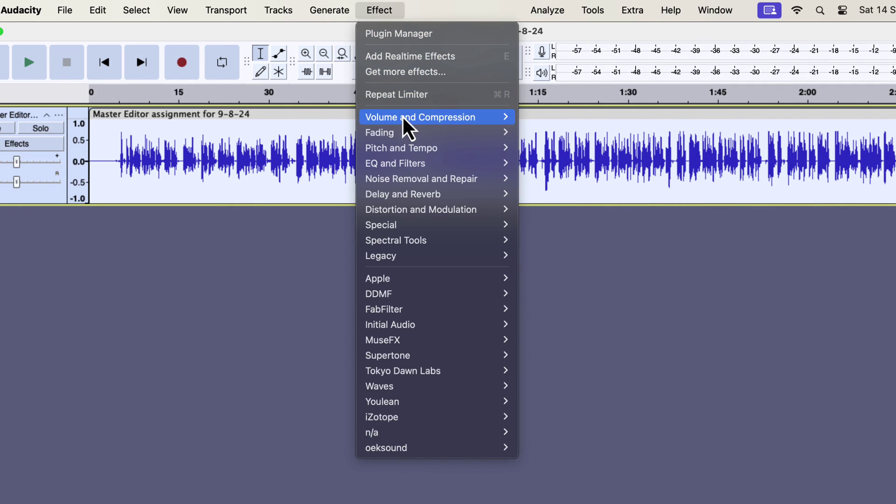
{"action": "mouse_move", "coordinate": [406, 120]}
{"action": "left_click", "coordinate": [556, 194]}
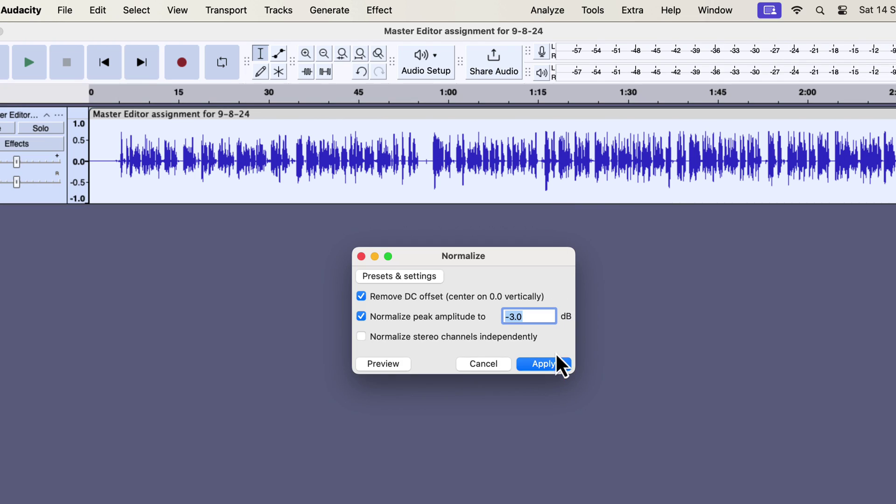
{"action": "left_click", "coordinate": [560, 367]}
{"action": "left_click", "coordinate": [543, 10]}
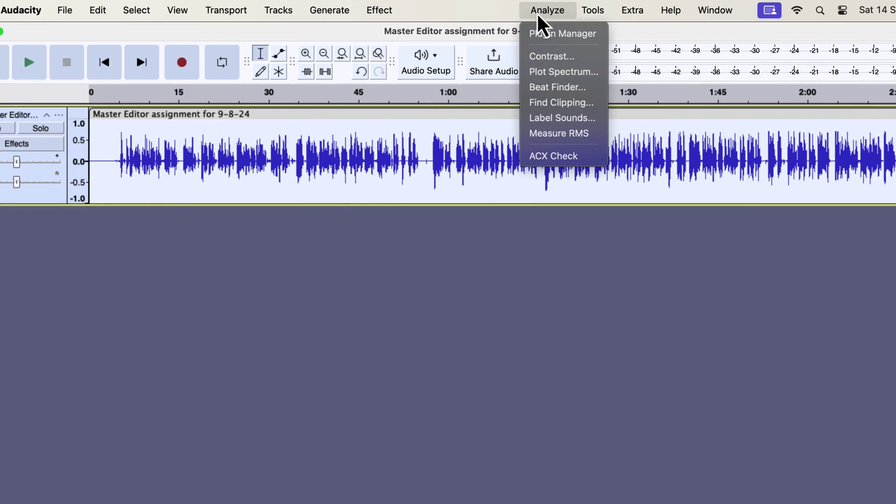
{"action": "left_click", "coordinate": [547, 155]}
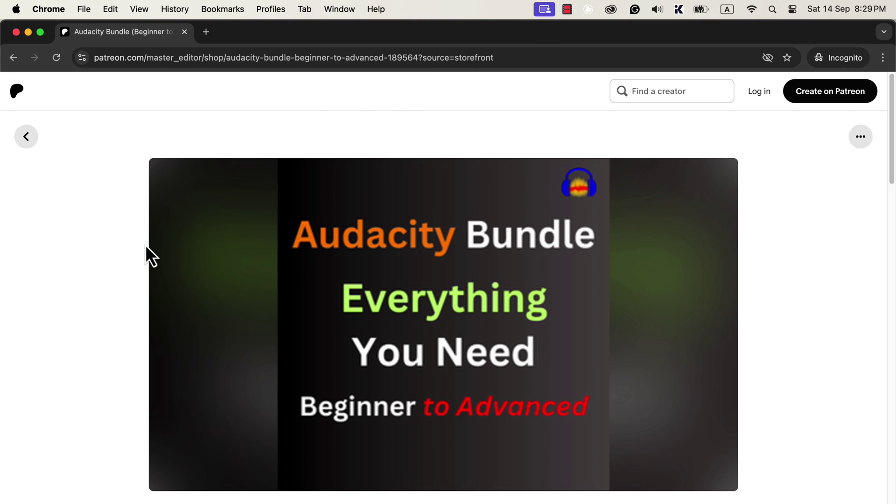
Scroll the Patreon page down to the Audacity Bundle's $197 price, courses and curriculum
{"action": "scroll", "coordinate": [146, 247], "scroll_direction": "down", "scroll_amount": 2}
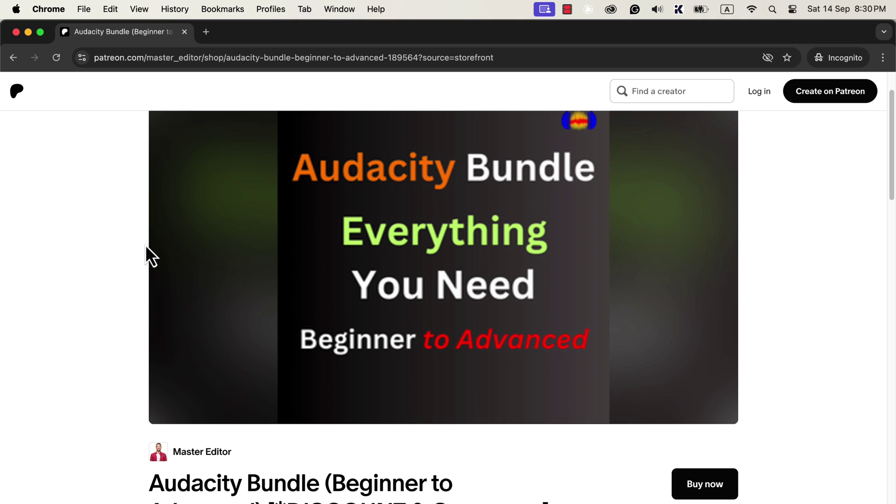
{"action": "scroll", "coordinate": [146, 248], "scroll_direction": "down", "scroll_amount": 6}
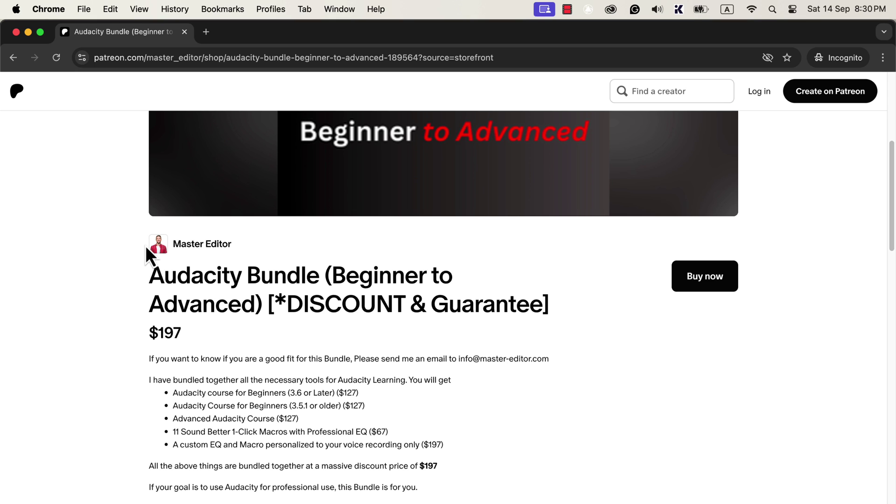
{"action": "scroll", "coordinate": [145, 245], "scroll_direction": "down", "scroll_amount": 4}
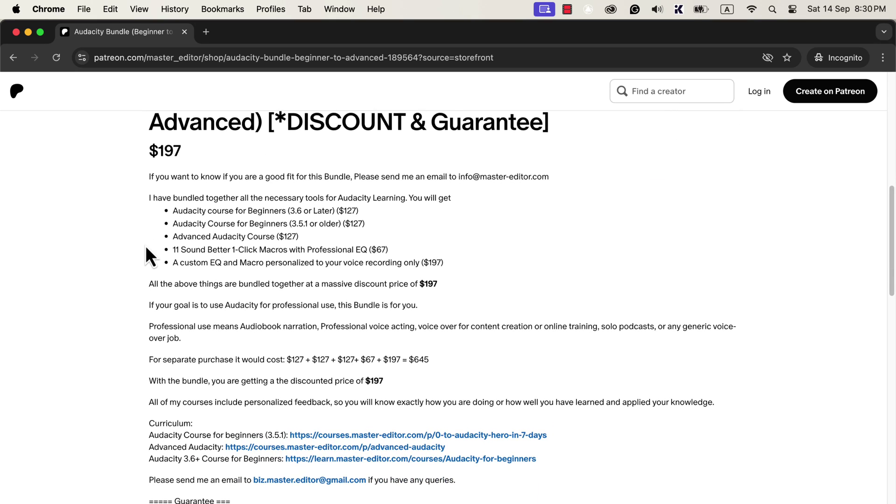